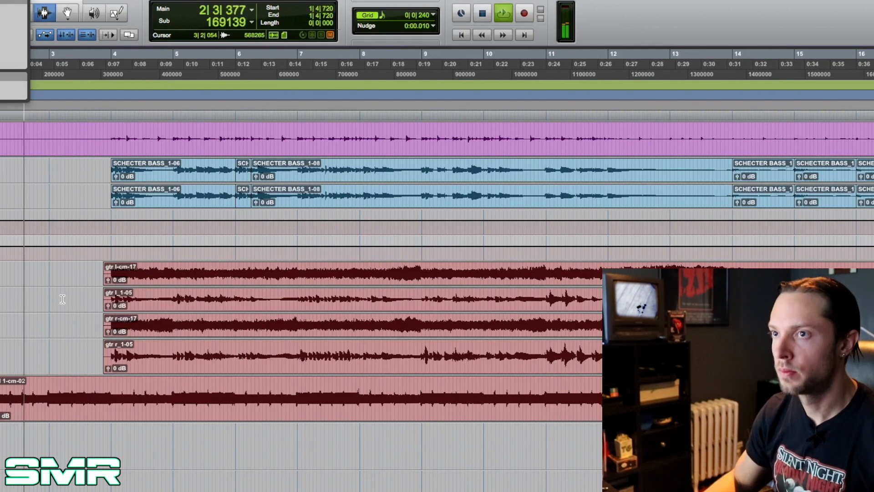
Play back the opening section while reviewing the guitar and lead clips and their mixer levels, then stop playback
{"action": "scroll", "coordinate": [62, 299], "scroll_direction": "right", "scroll_amount": 2}
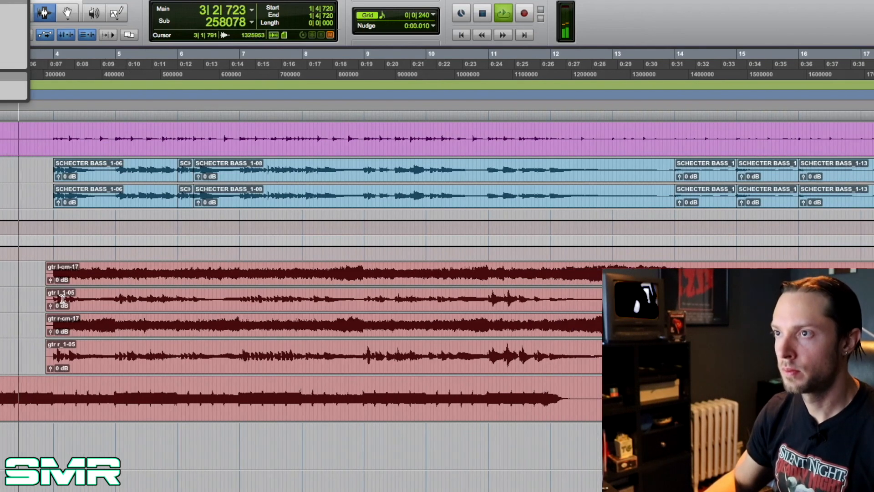
{"action": "key", "text": "r"}
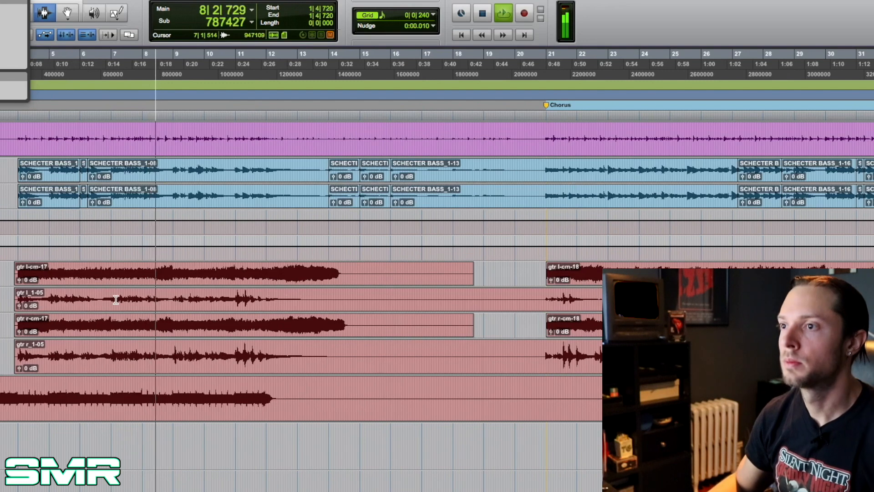
{"action": "key", "text": "t"}
{"action": "scroll", "coordinate": [117, 299], "scroll_direction": "right", "scroll_amount": 3}
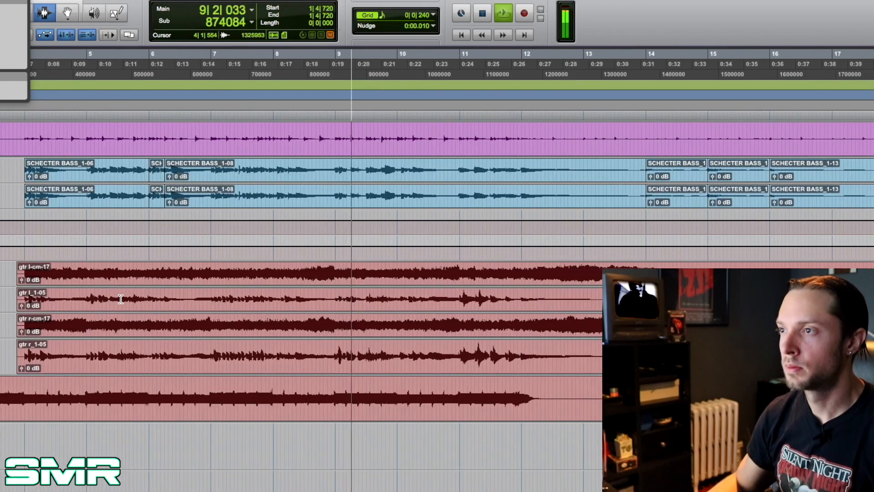
{"action": "key", "text": "super+="}
{"action": "scroll", "coordinate": [412, 340], "scroll_direction": "down", "scroll_amount": 4}
{"action": "scroll", "coordinate": [409, 339], "scroll_direction": "up", "scroll_amount": 3}
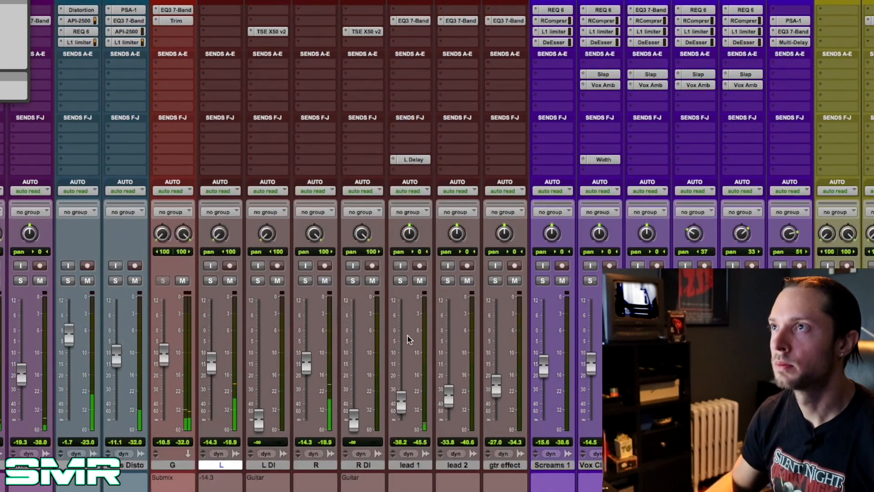
{"action": "key", "text": "super+="}
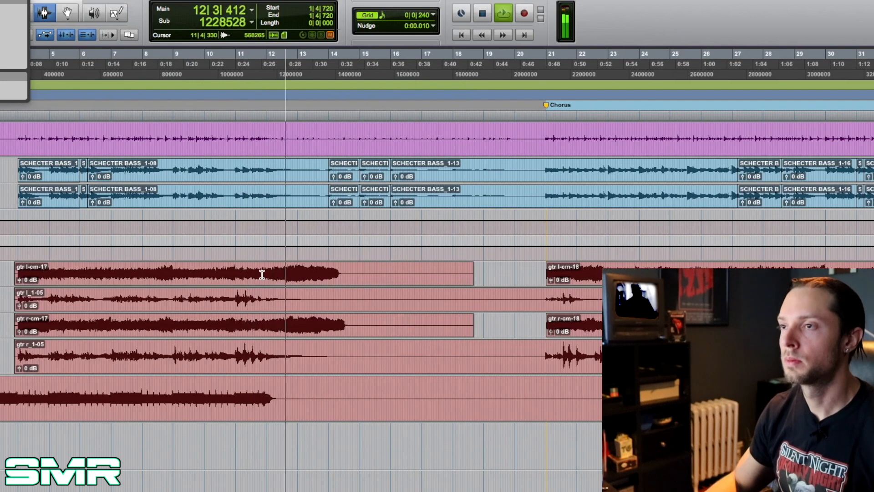
{"action": "scroll", "coordinate": [261, 274], "scroll_direction": "right", "scroll_amount": 5}
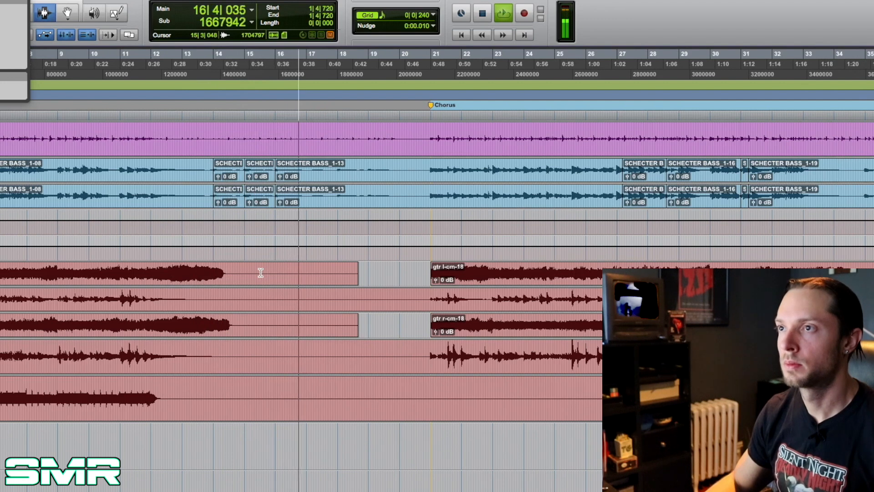
{"action": "key", "text": "space"}
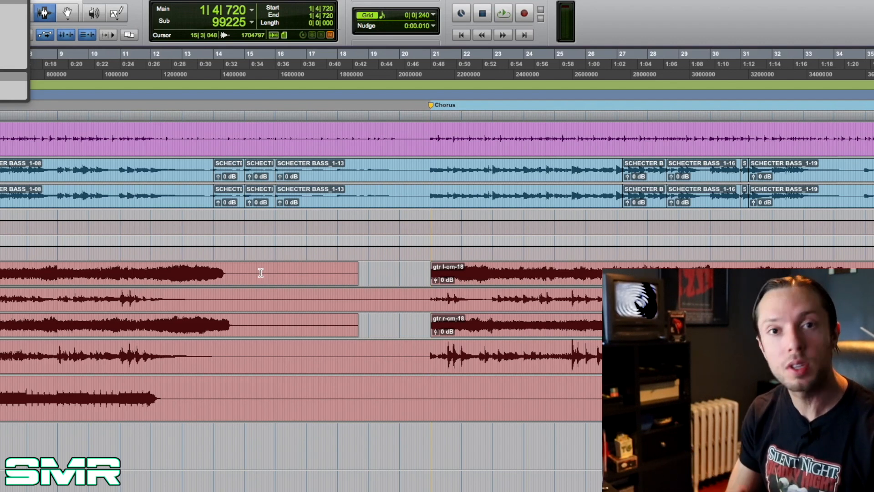
Select the start of the clips on L, L DI, R and R DI from 3|4|480 to 4|2|720
{"action": "scroll", "coordinate": [260, 272], "scroll_direction": "left", "scroll_amount": 5}
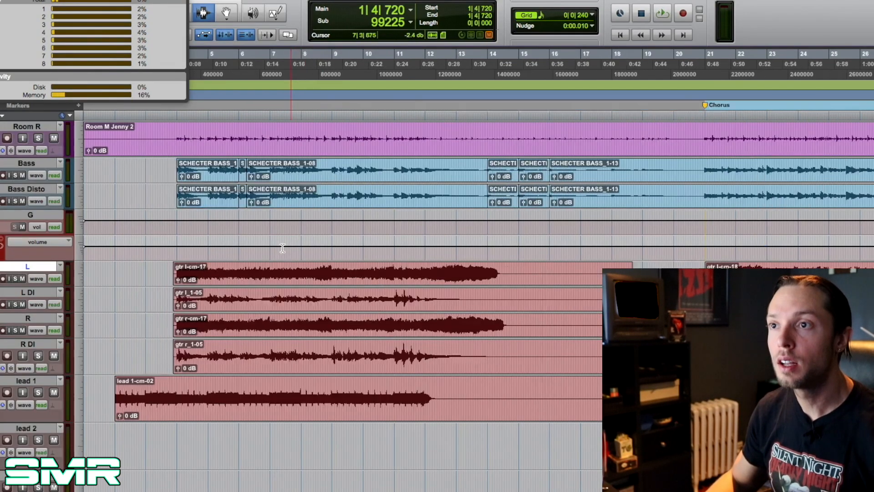
{"action": "key", "text": "t"}
{"action": "key", "text": "t"}
{"action": "left_click_drag", "start_coordinate": [438, 272], "coordinate": [511, 355]}
{"action": "scroll", "coordinate": [524, 332], "scroll_direction": "right", "scroll_amount": 9}
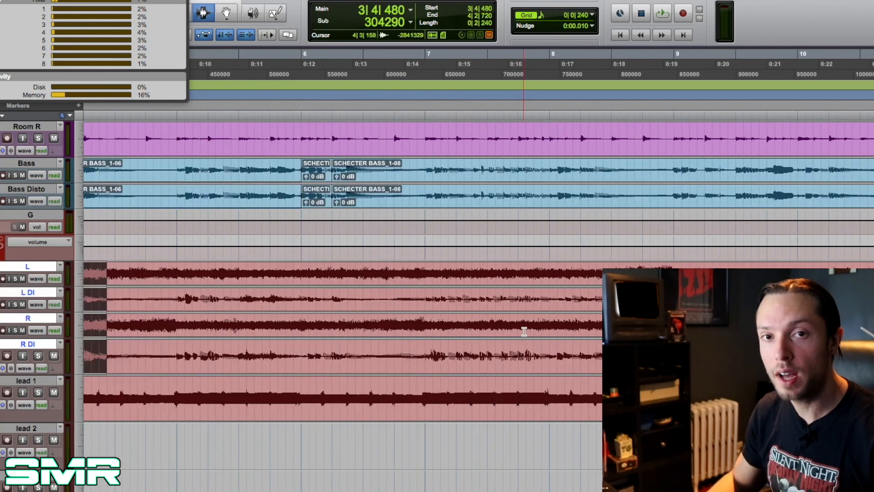
{"action": "scroll", "coordinate": [521, 326], "scroll_direction": "left", "scroll_amount": 9}
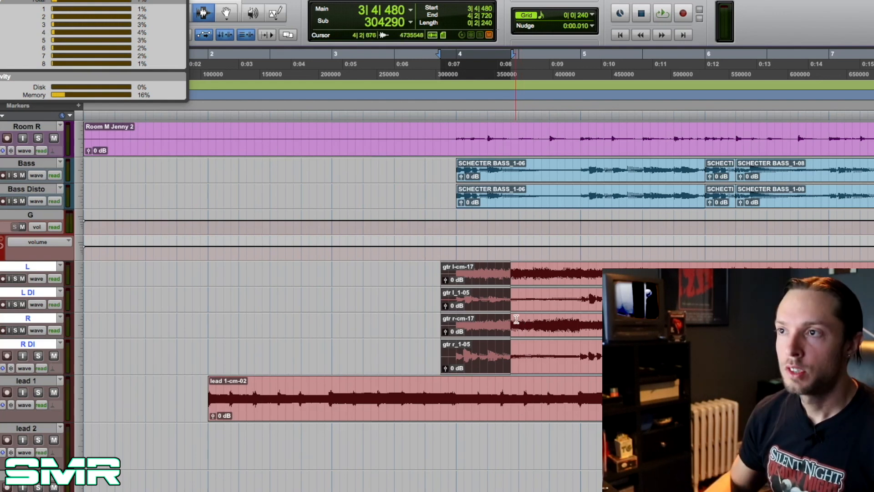
Place the edit cursor across L and R at the guitar clips' start, then across L DI and R DI at 3|4|240
{"action": "left_click", "coordinate": [440, 268]}
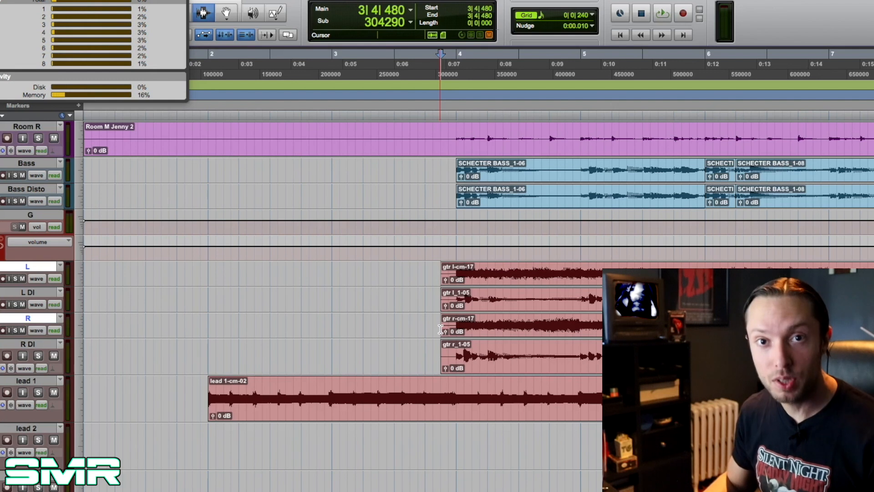
{"action": "left_click", "coordinate": [433, 300]}
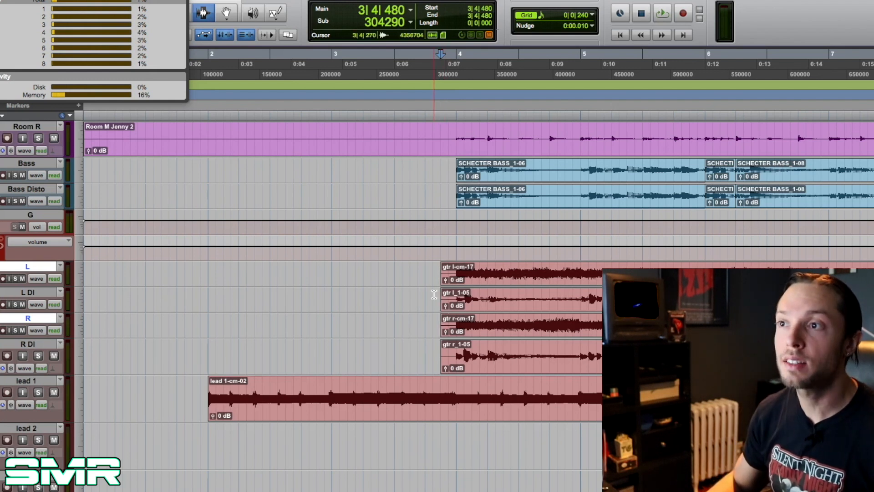
{"action": "left_click", "coordinate": [436, 343], "text": "shift"}
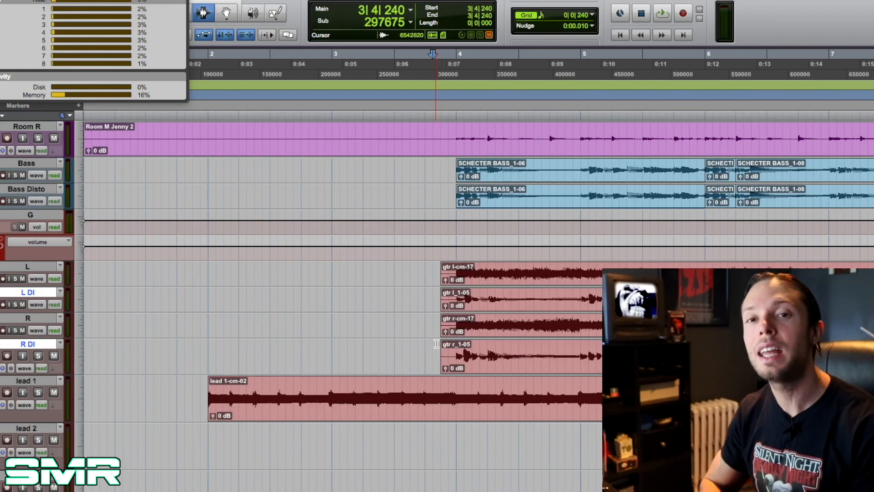
Inspect the TSE X50 v2 amp simulator inserted on the L DI track
{"action": "key", "text": "super+equal"}
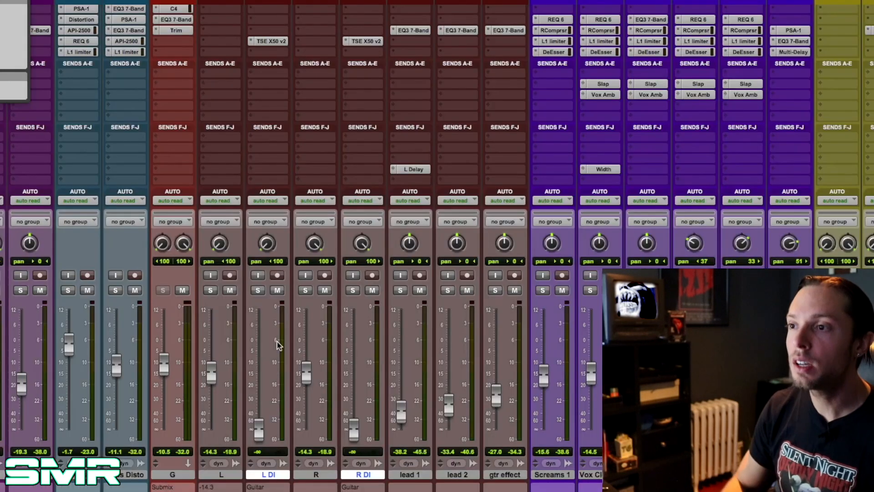
{"action": "left_click", "coordinate": [276, 41]}
{"action": "left_click_drag", "start_coordinate": [238, 9], "coordinate": [432, 8]}
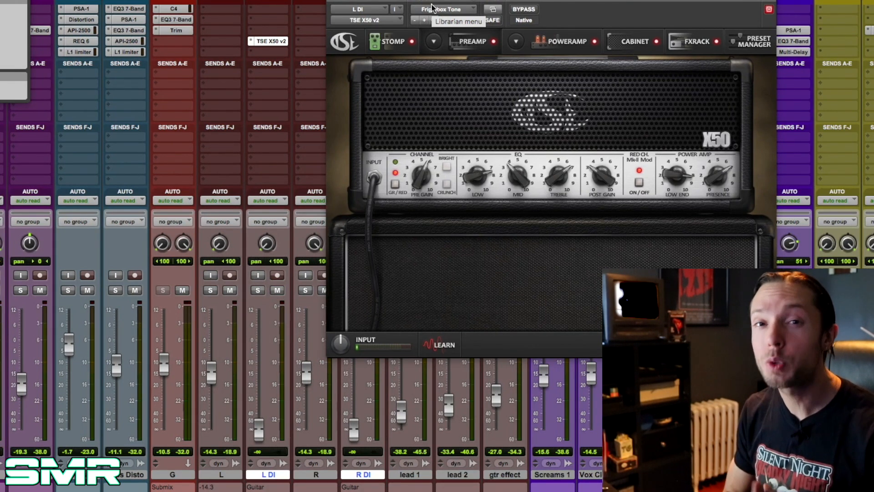
{"action": "left_click", "coordinate": [278, 42]}
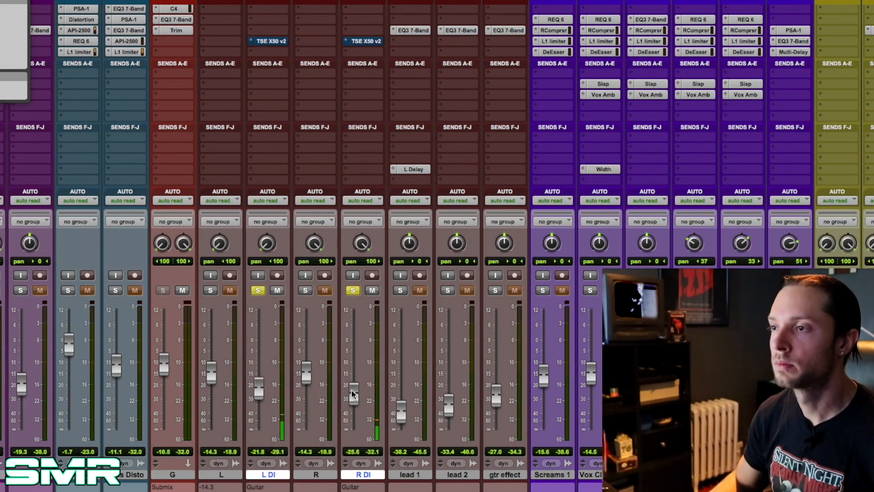
Balance the soloed L DI and R DI tracks during playback, setting both faders to about -23.2 dB
{"action": "left_click_drag", "start_coordinate": [255, 397], "coordinate": [253, 391]}
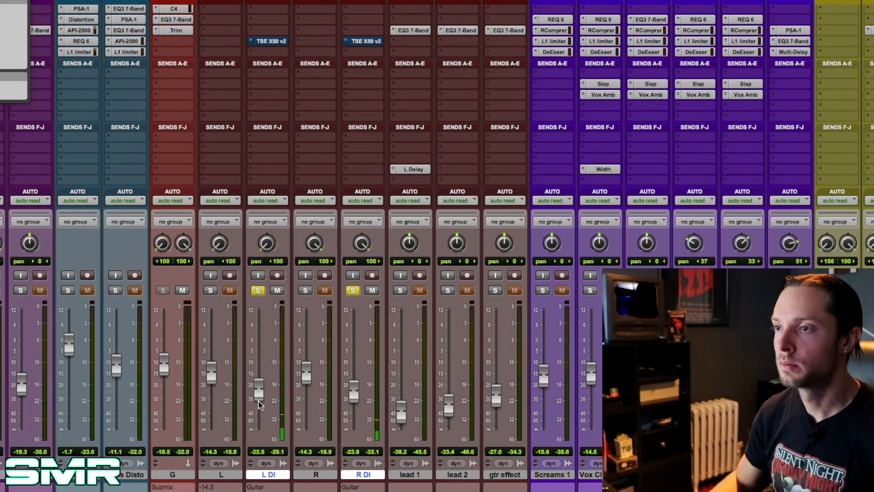
{"action": "left_click_drag", "start_coordinate": [362, 393], "coordinate": [359, 385]}
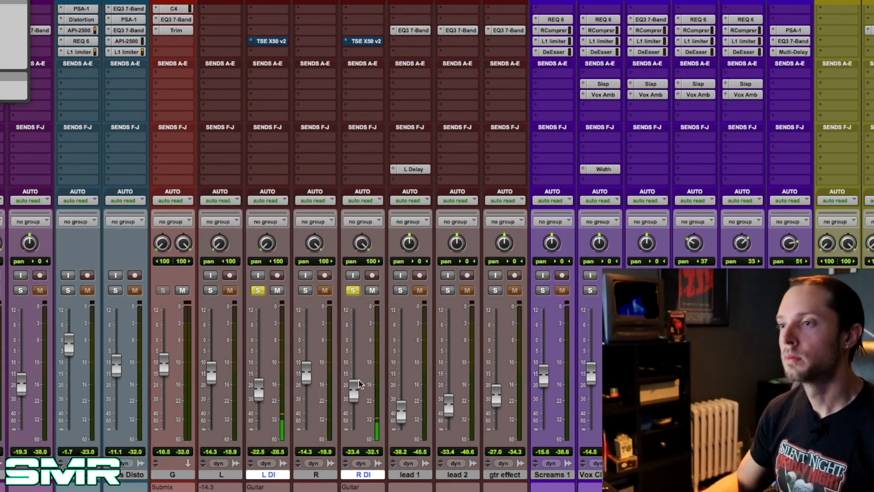
{"action": "left_click_drag", "start_coordinate": [257, 392], "coordinate": [264, 404]}
{"action": "left_click_drag", "start_coordinate": [360, 392], "coordinate": [355, 379]}
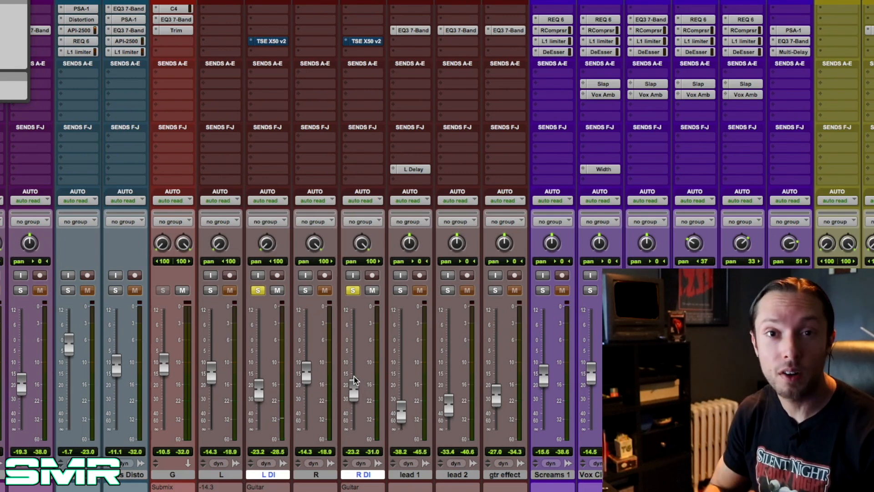
Reactivate TSE X50 v2 on L DI and R DI, lower their faders to -∞ and -71.0 dB, and clear the solos
{"action": "left_click_drag", "start_coordinate": [259, 386], "coordinate": [258, 430]}
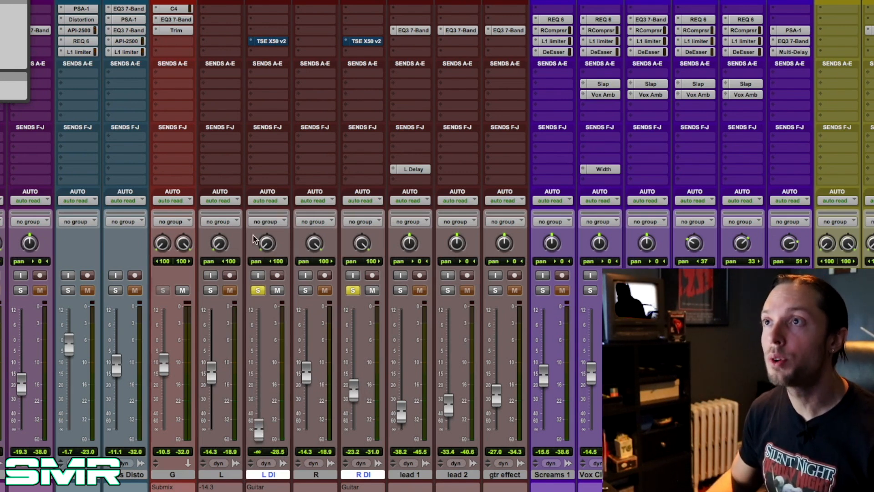
{"action": "left_click", "coordinate": [269, 42], "text": "super"}
{"action": "left_click", "coordinate": [360, 41], "text": "super"}
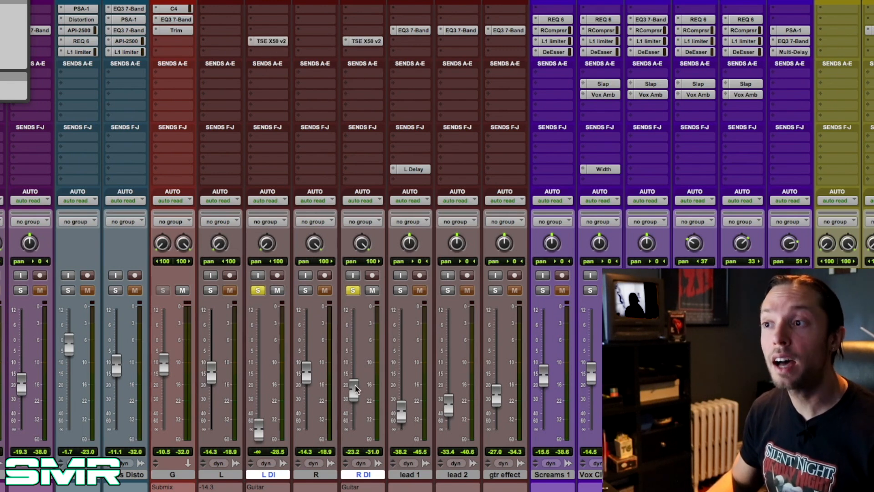
{"action": "left_click_drag", "start_coordinate": [354, 386], "coordinate": [354, 424]}
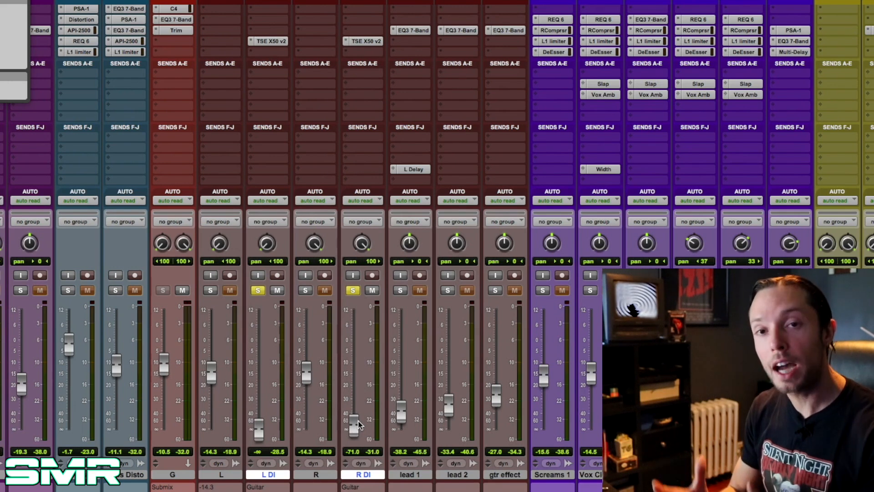
{"action": "left_click", "coordinate": [211, 290], "text": "alt"}
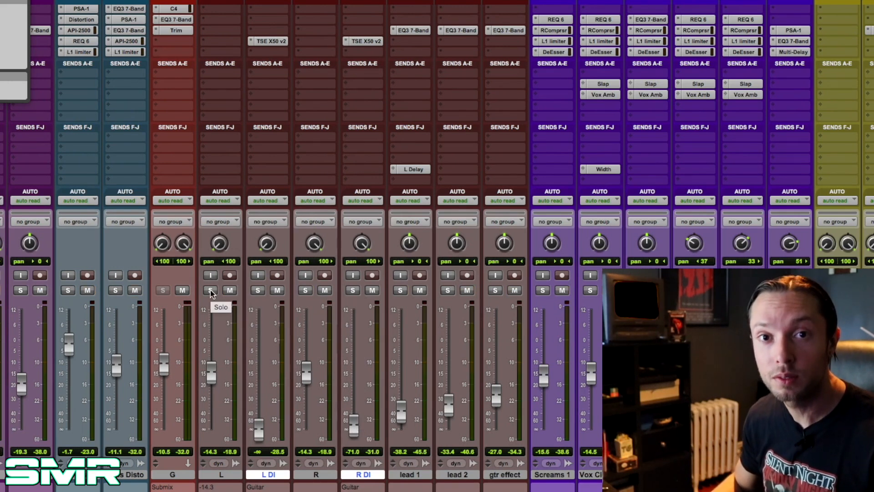
Solo the L and R guitar tracks to audition their recorded tone during playback, then stop
{"action": "left_click", "coordinate": [211, 290]}
{"action": "left_click", "coordinate": [305, 290]}
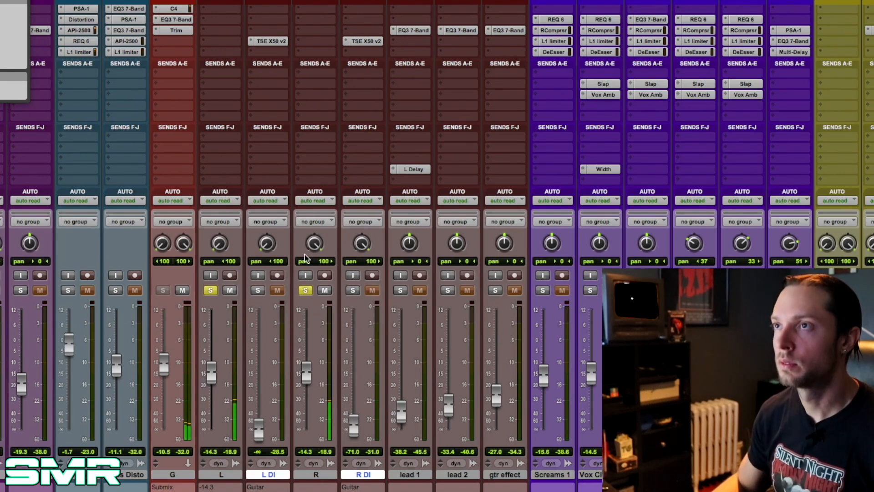
{"action": "left_click", "coordinate": [276, 42]}
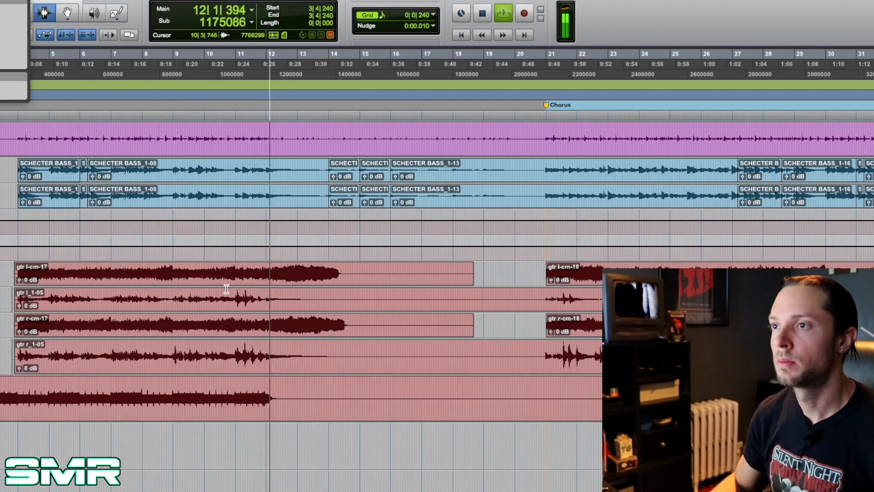
{"action": "key", "text": "space"}
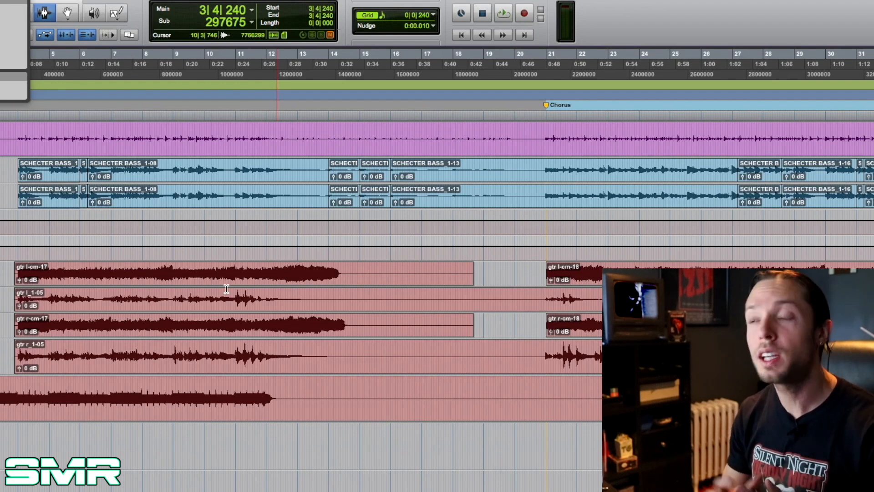
Hide the L DI and R DI tracks and make them inactive
{"action": "key", "text": "super+="}
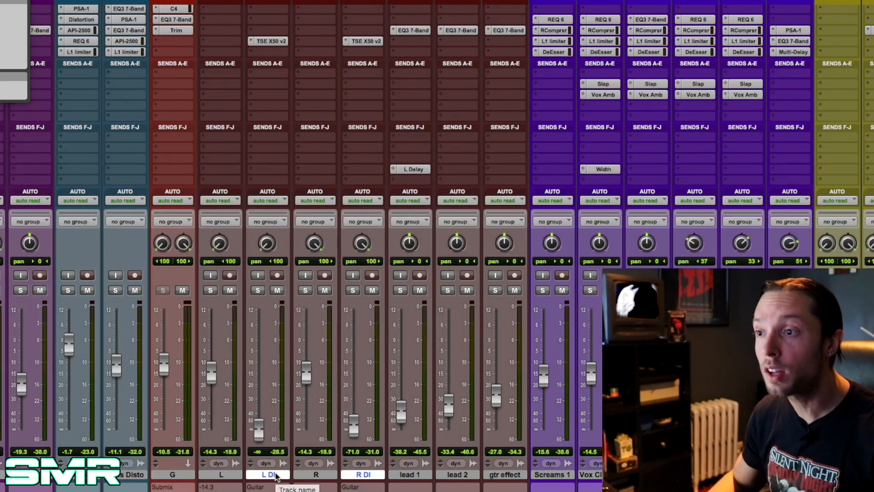
{"action": "right_click", "coordinate": [289, 475]}
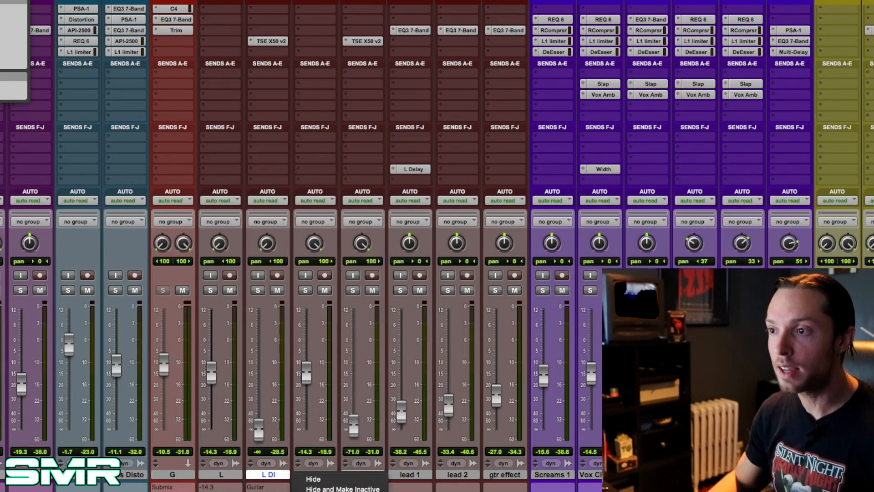
{"action": "left_click", "coordinate": [308, 491]}
{"action": "right_click", "coordinate": [273, 474]}
{"action": "left_click", "coordinate": [310, 483]}
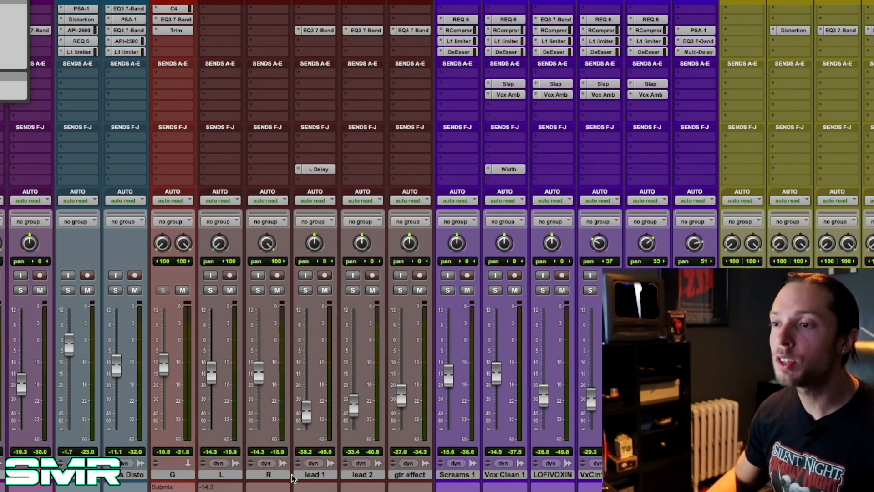
Select the L and R guitar tracks together, then select their G submix track instead
{"action": "left_click", "coordinate": [226, 476]}
{"action": "left_click", "coordinate": [263, 477], "text": "shift"}
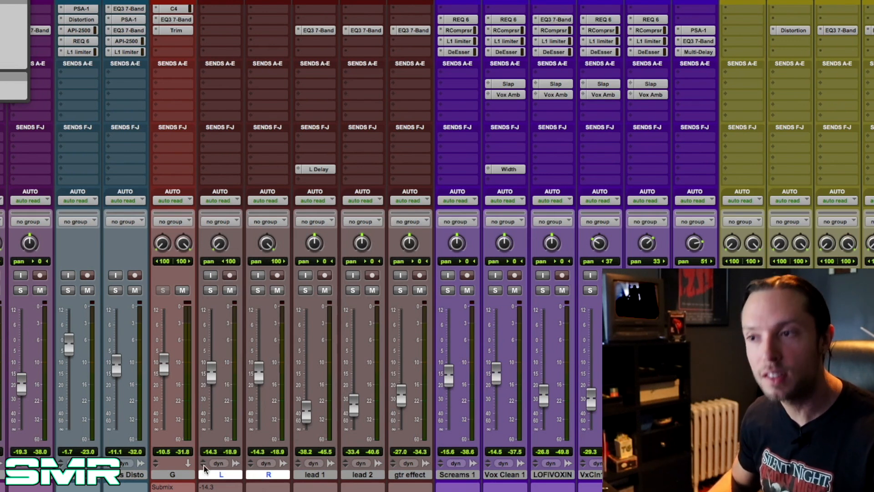
{"action": "left_click", "coordinate": [175, 474]}
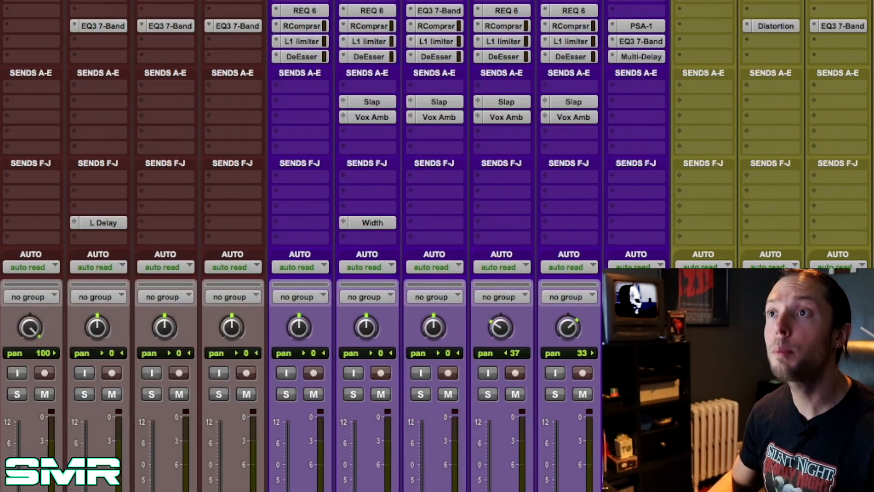
Examine the settings of the EQ3 7-Band, C4 and Trim inserts on the G submix
{"action": "left_click", "coordinate": [196, 2]}
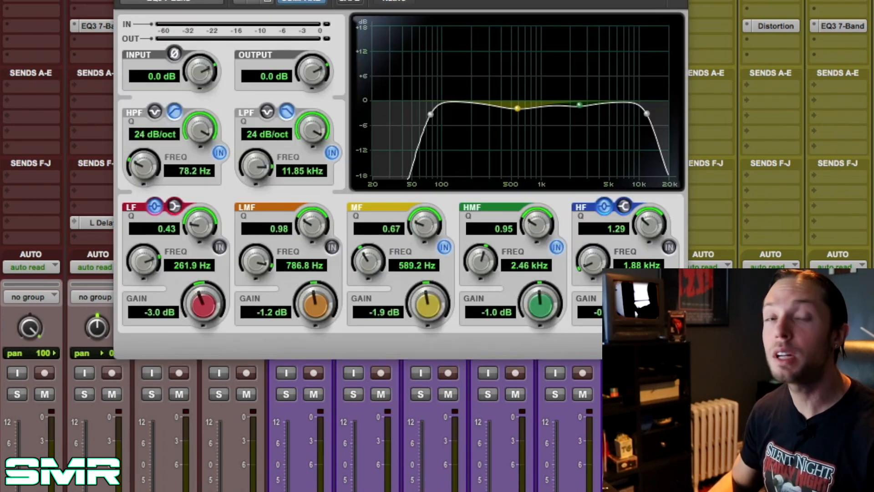
{"action": "left_click_drag", "start_coordinate": [196, 2], "coordinate": [99, 1]}
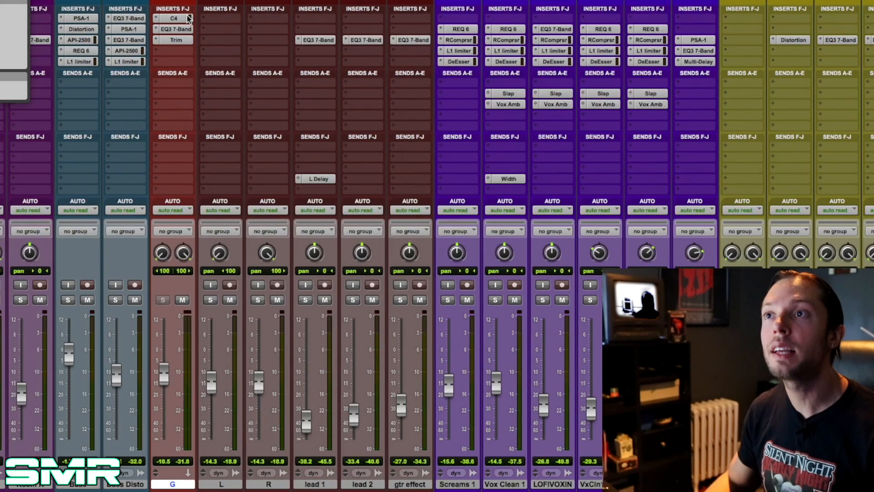
{"action": "left_click", "coordinate": [189, 18]}
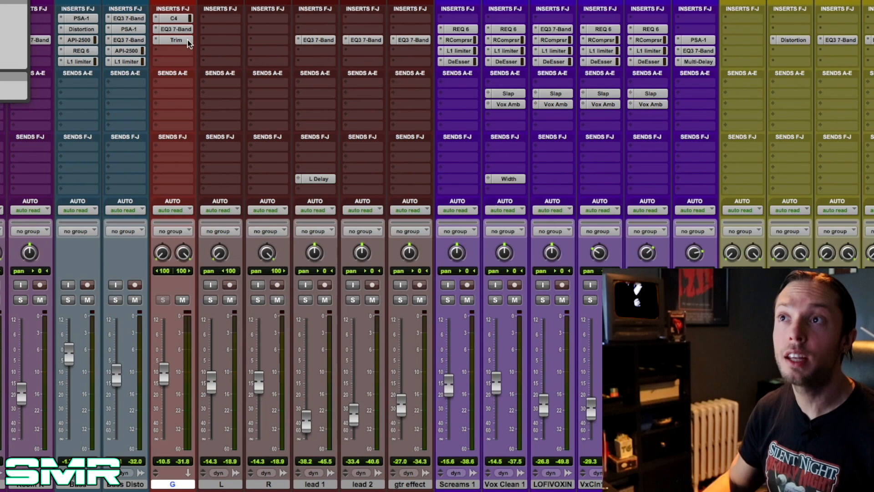
{"action": "left_click", "coordinate": [187, 40]}
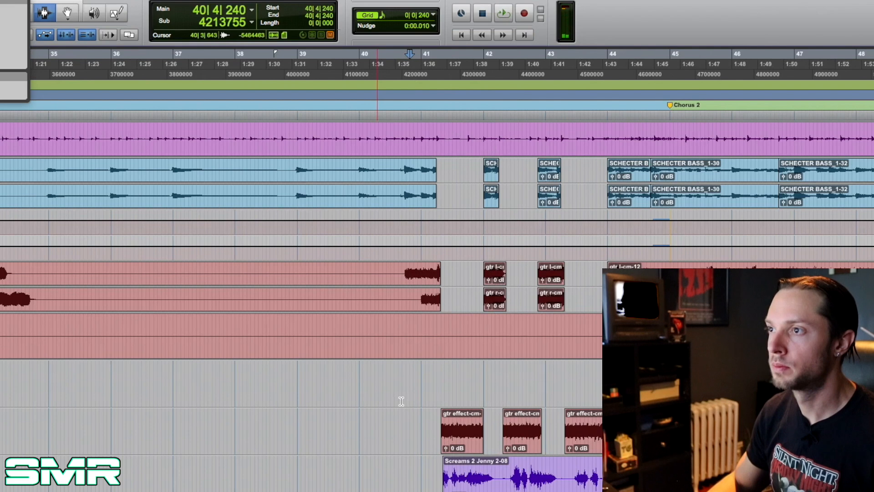
Play the full arrangement from 40|4|240 through the three gtr effect clips before Chorus 2, then stop
{"action": "key", "text": "space"}
{"action": "scroll", "coordinate": [345, 408], "scroll_direction": "right", "scroll_amount": 6}
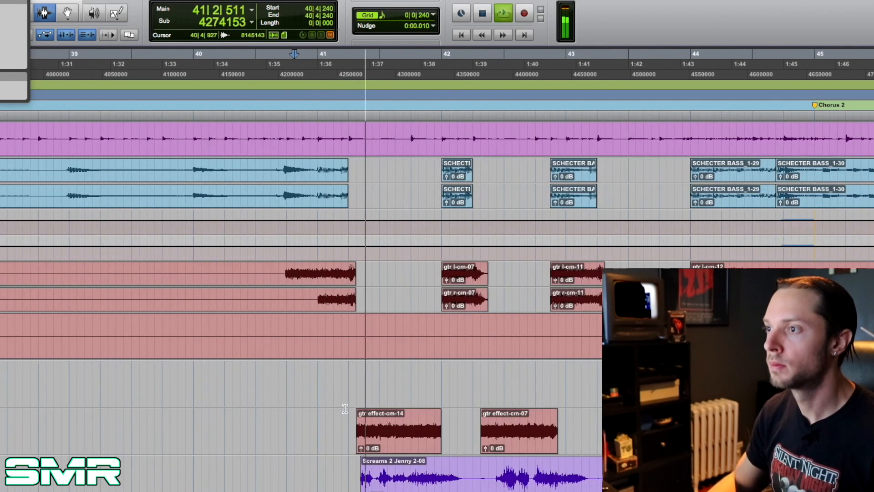
{"action": "key", "text": "r"}
{"action": "scroll", "coordinate": [345, 408], "scroll_direction": "right", "scroll_amount": 5}
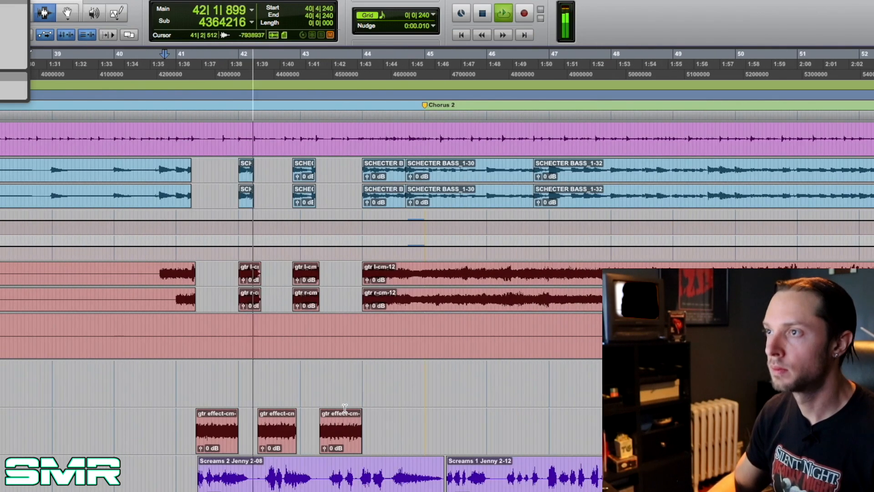
{"action": "scroll", "coordinate": [346, 407], "scroll_direction": "left", "scroll_amount": 4}
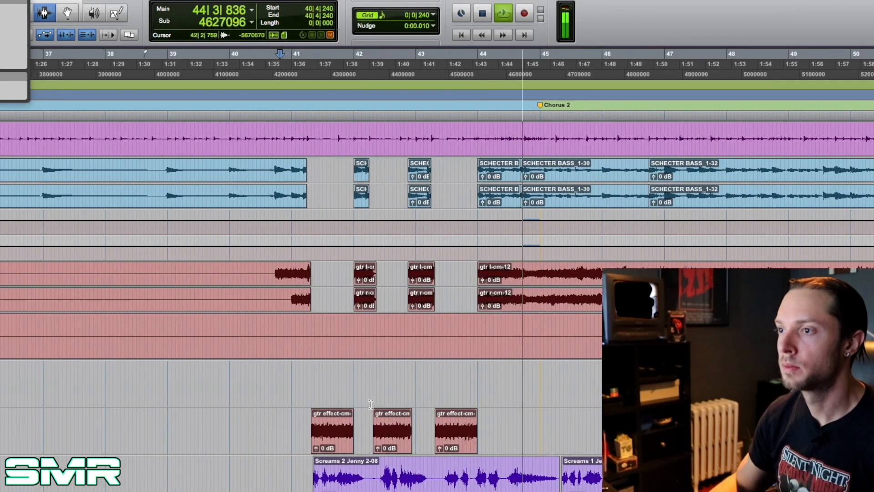
{"action": "key", "text": "space"}
Audition the gtr effect track soloed from 41|1|240 through its three clips, then stop playback
{"action": "left_click", "coordinate": [296, 421]}
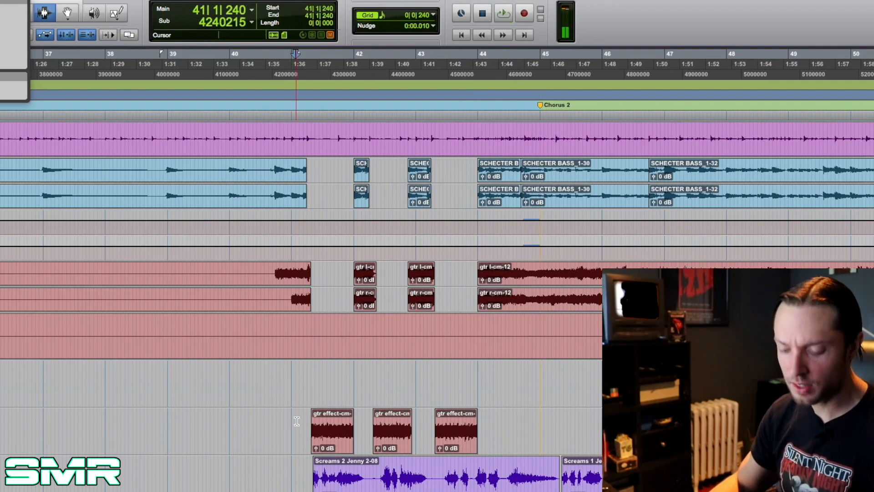
{"action": "key", "text": "space"}
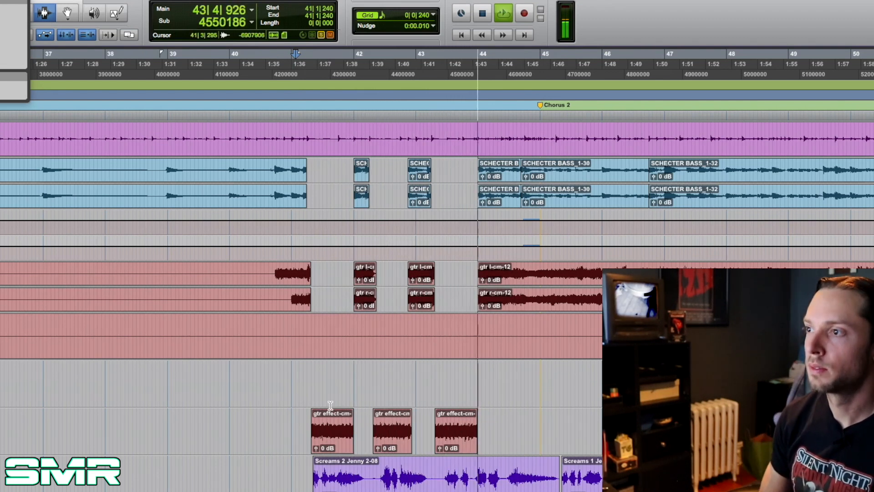
{"action": "key", "text": "space"}
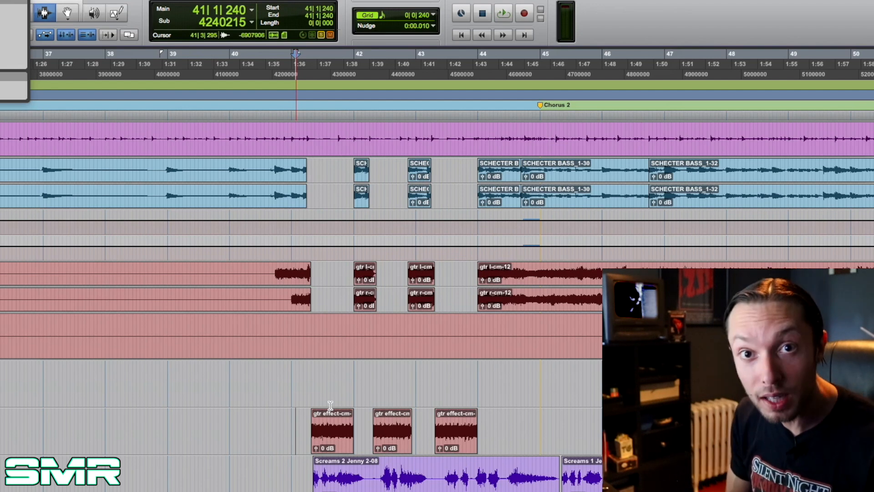
Compare the EQ3 7-Band settings of the gtr effect track and the G submix side by side, then close both plug-in windows
{"action": "key", "text": "super+equal"}
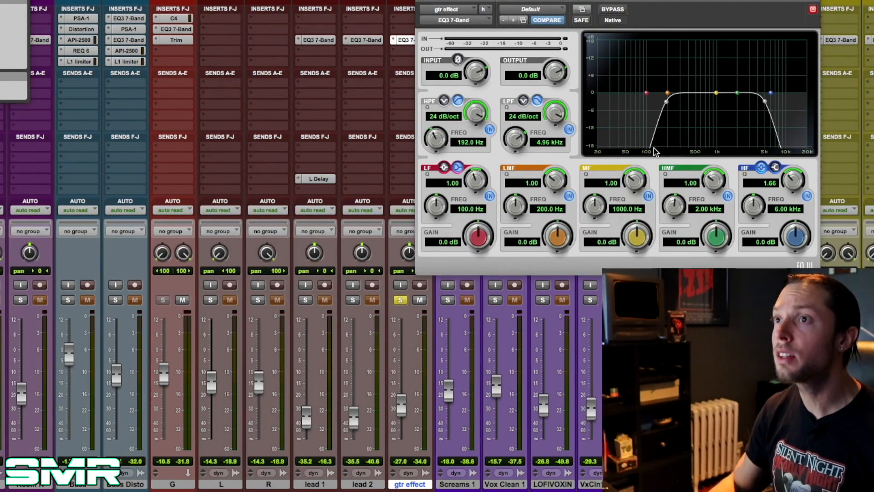
{"action": "left_click", "coordinate": [189, 30]}
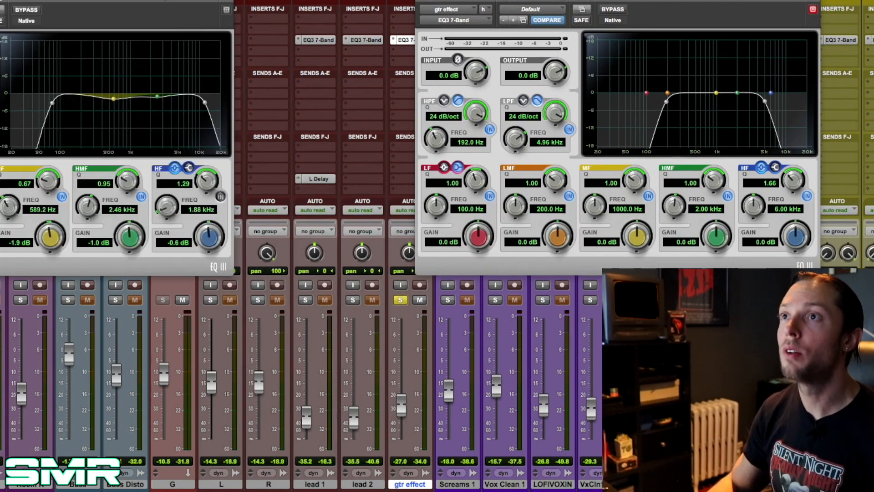
{"action": "left_click_drag", "start_coordinate": [123, 1], "coordinate": [265, 1]}
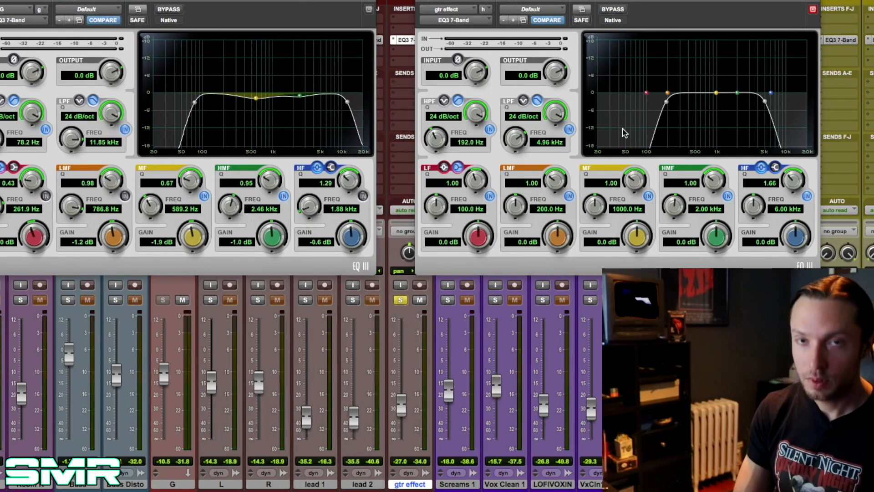
{"action": "key", "text": "alt+super+w"}
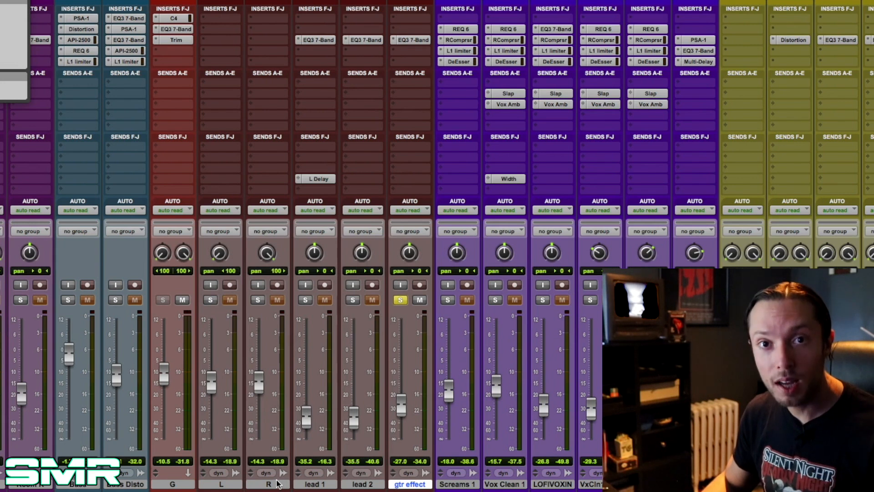
Select the L and R guitar tracks, then lead 1, lead 2 and gtr effect in the mixer, and return to the Edit window
{"action": "left_click_drag", "start_coordinate": [275, 484], "coordinate": [221, 484]}
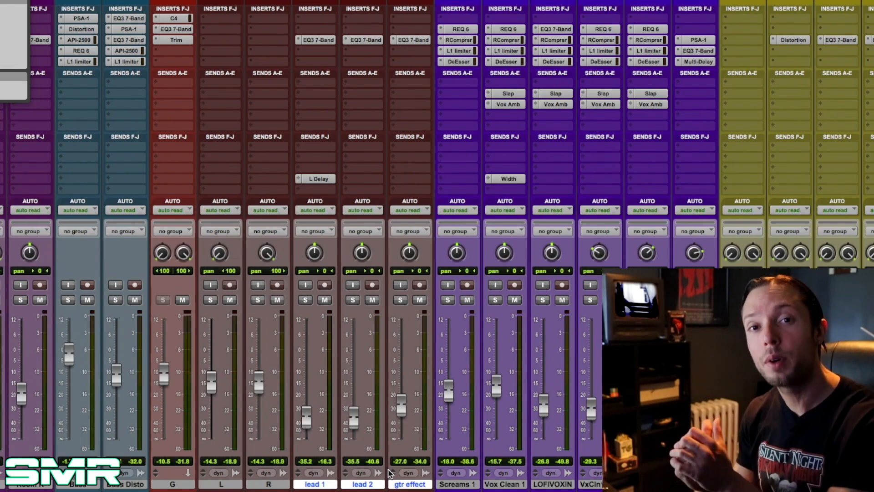
{"action": "key", "text": "ctrl+equal"}
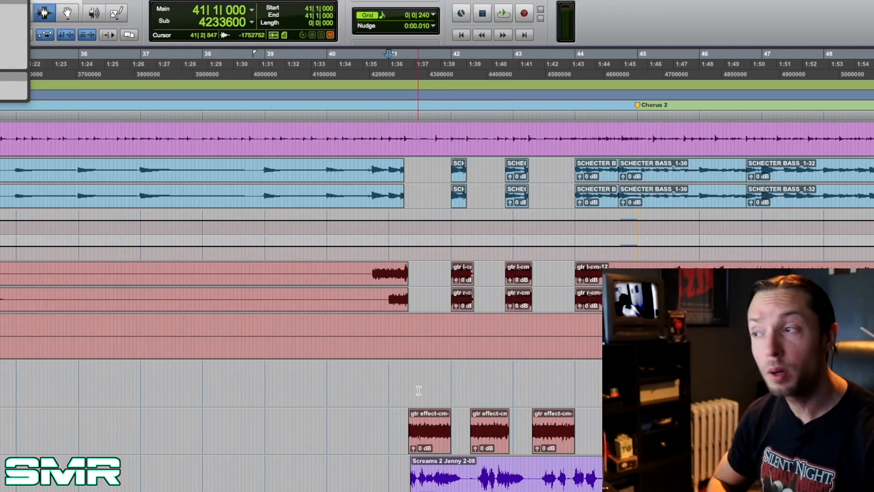
Play the full mix from 41|1|000 through the gtr effect clips into Chorus 2, with the lead guitar clips in view
{"action": "key", "text": "space"}
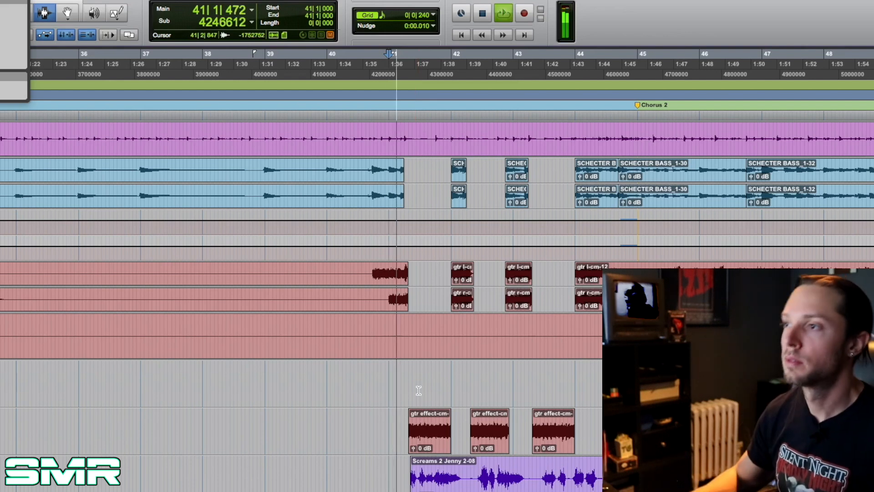
{"action": "key", "text": "ctrl+bracketleft"}
{"action": "key", "text": "ctrl+bracketleft"}
{"action": "key", "text": "ctrl+bracketleft"}
{"action": "key", "text": "ctrl+bracketright"}
{"action": "key", "text": "ctrl+bracketright"}
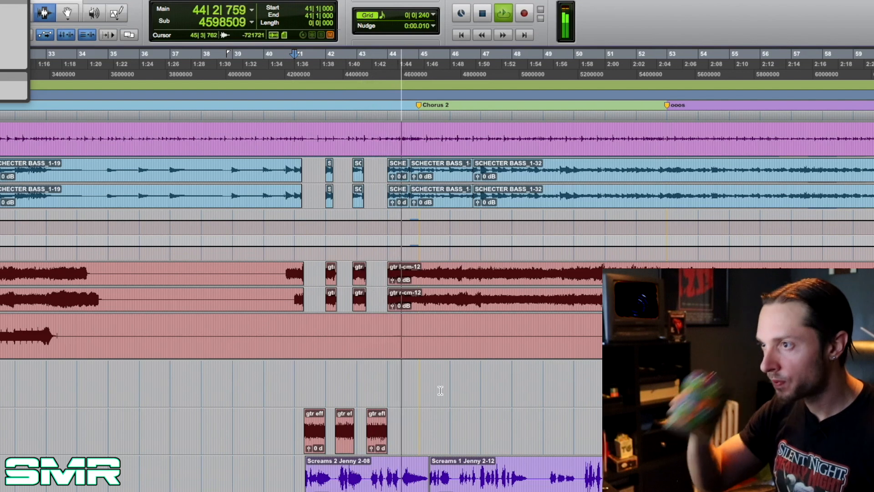
{"action": "key", "text": "t"}
{"action": "key", "text": "t"}
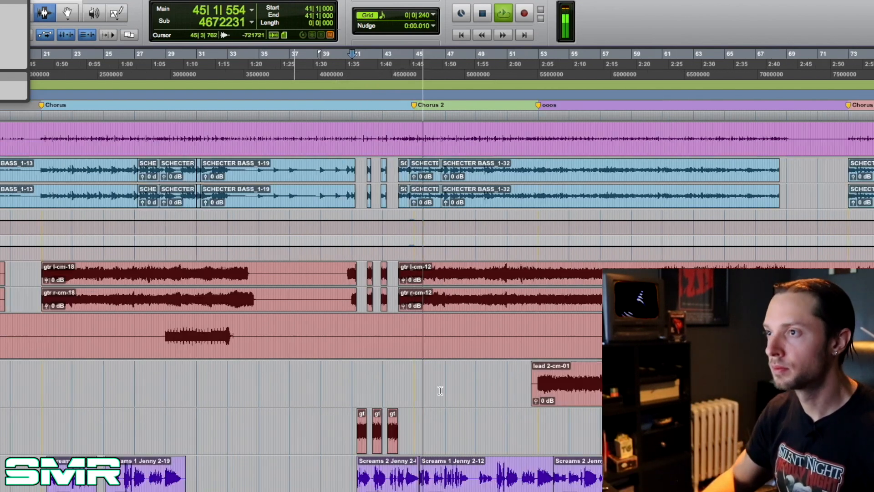
{"action": "scroll", "coordinate": [293, 335], "scroll_direction": "right", "scroll_amount": 1}
{"action": "scroll", "coordinate": [292, 337], "scroll_direction": "left", "scroll_amount": 1}
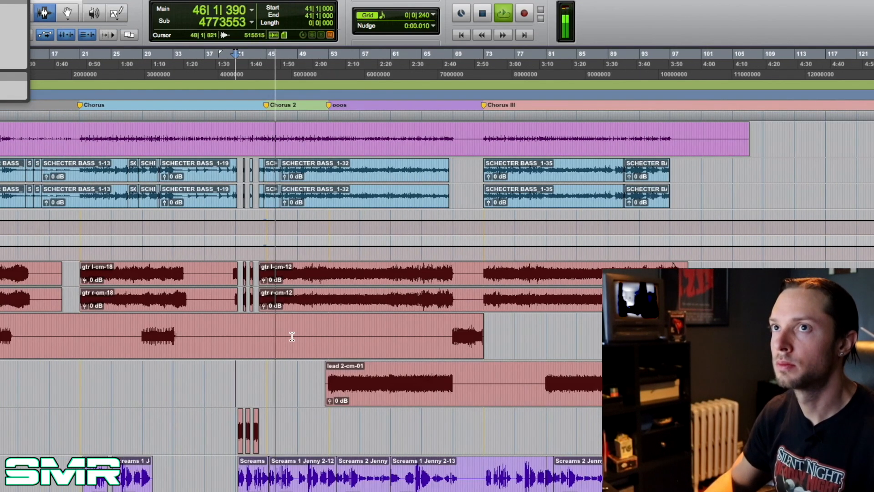
{"action": "key", "text": "t"}
{"action": "scroll", "coordinate": [319, 337], "scroll_direction": "right", "scroll_amount": 3}
{"action": "scroll", "coordinate": [381, 347], "scroll_direction": "right", "scroll_amount": 2}
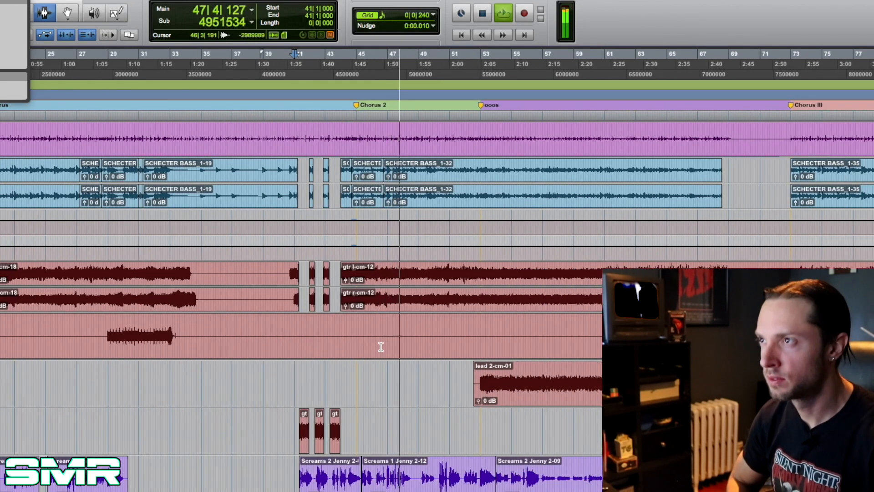
Move playback to 48|4|480 within Chorus 2, listen into the ooos section where lead 2 enters, then stop
{"action": "left_click", "coordinate": [417, 283]}
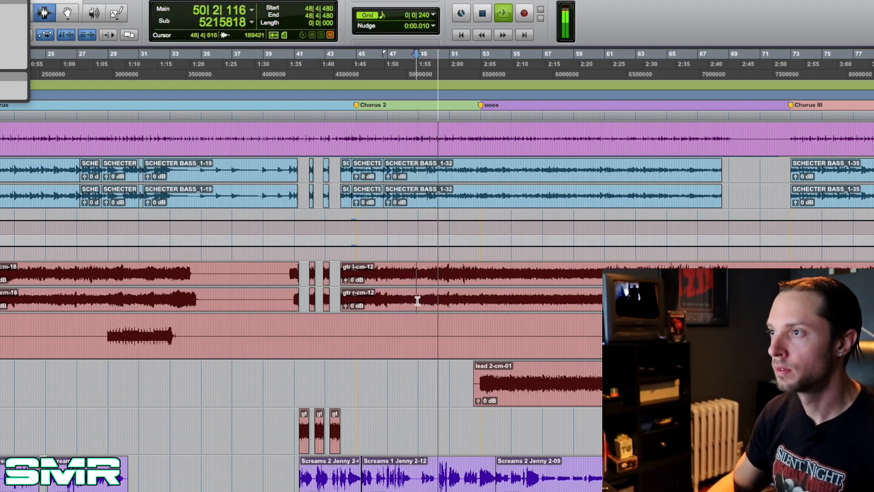
{"action": "scroll", "coordinate": [416, 301], "scroll_direction": "right", "scroll_amount": 3}
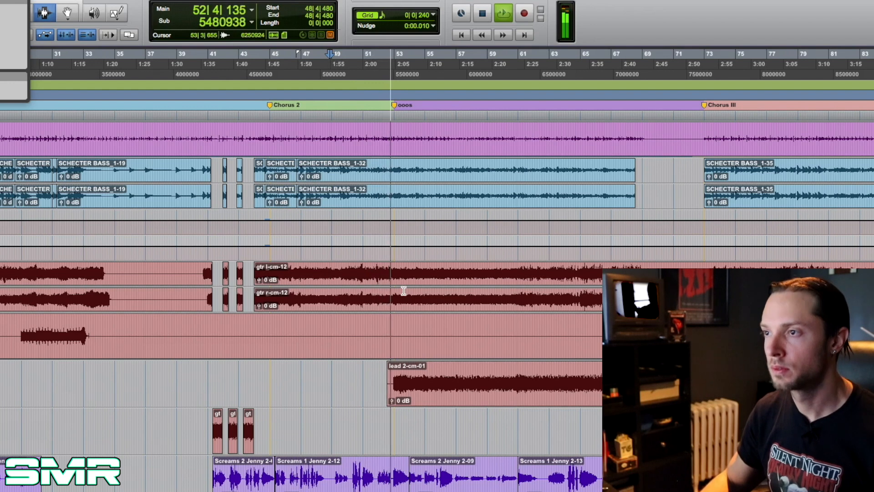
{"action": "key", "text": "space"}
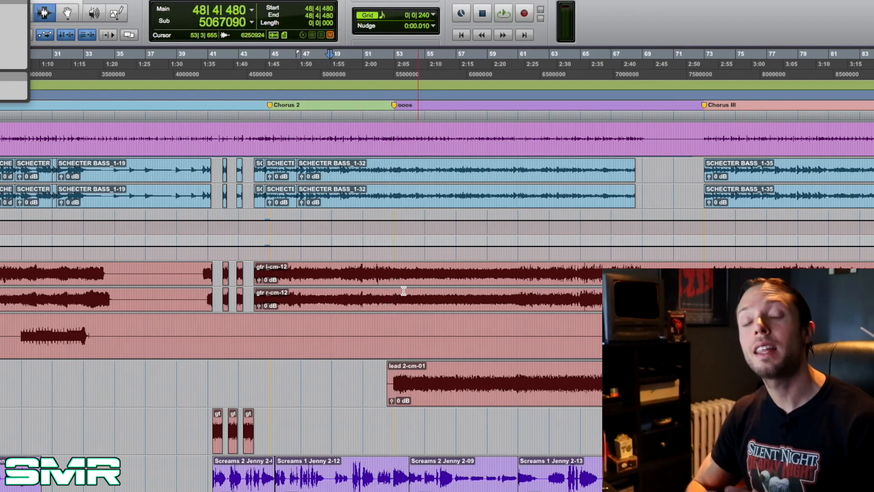